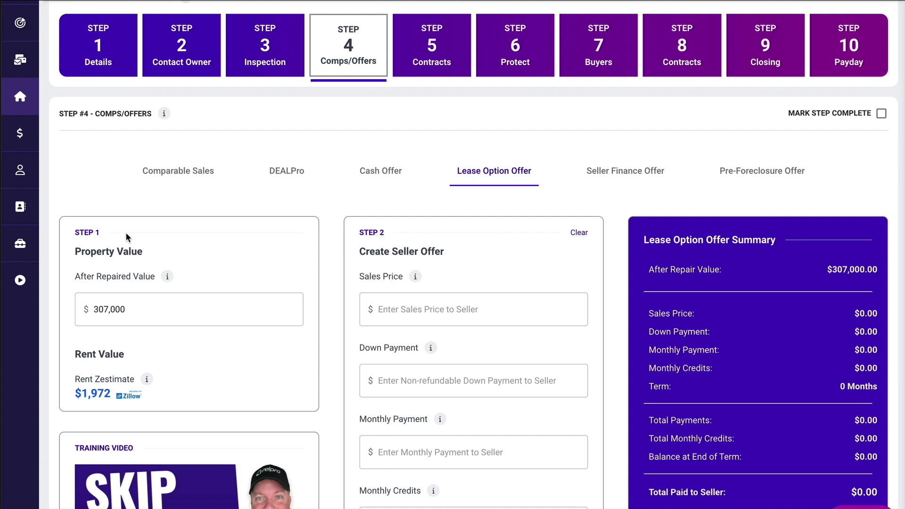
Enter 285000 in the Sales Price field so Total Paid to Seller shows $285,000.00.
{"action": "scroll", "coordinate": [126, 232], "scroll_direction": "down", "scroll_amount": 3}
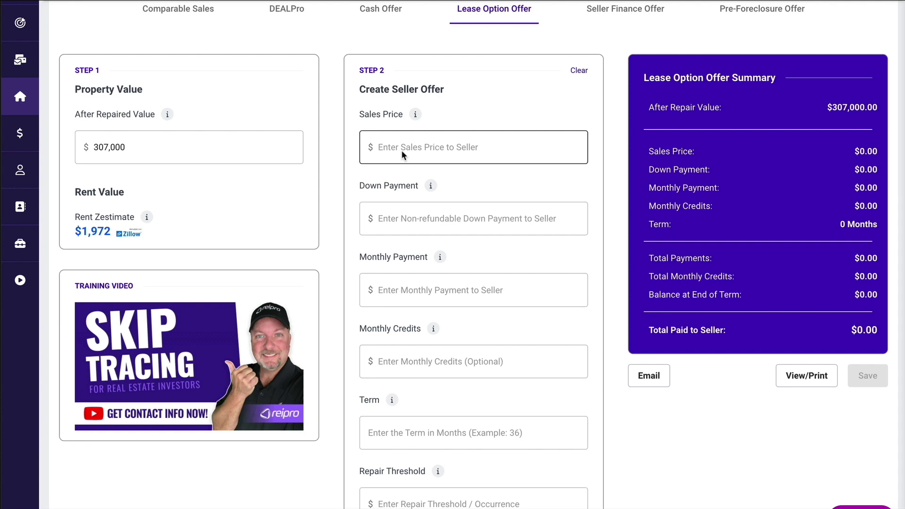
{"action": "left_click", "coordinate": [402, 154]}
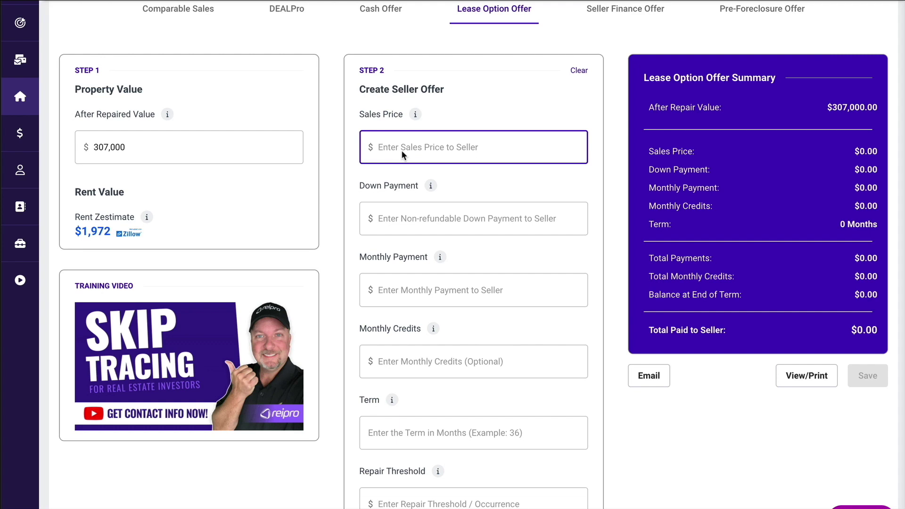
{"action": "type", "text": "2850000"}
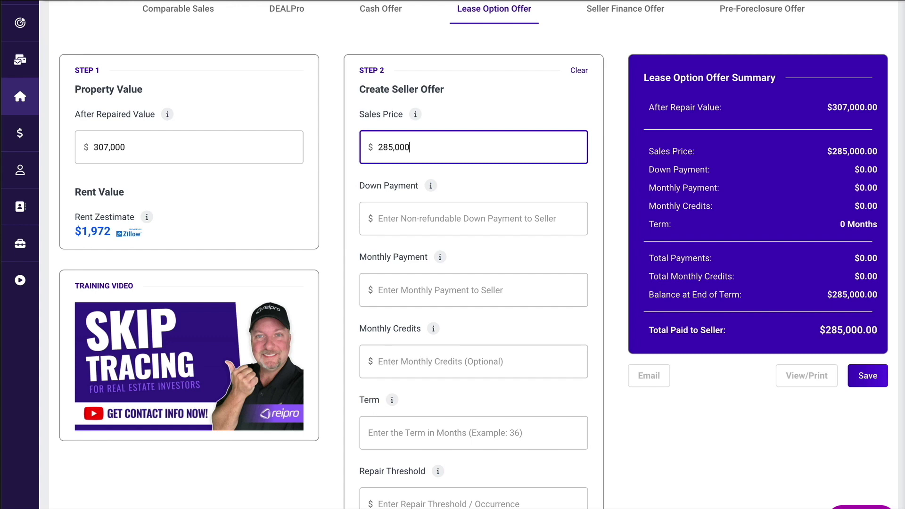
Enter a $2,500 down payment to the seller, trimming the mistyped 25000 back to 2500.
{"action": "left_click", "coordinate": [389, 217]}
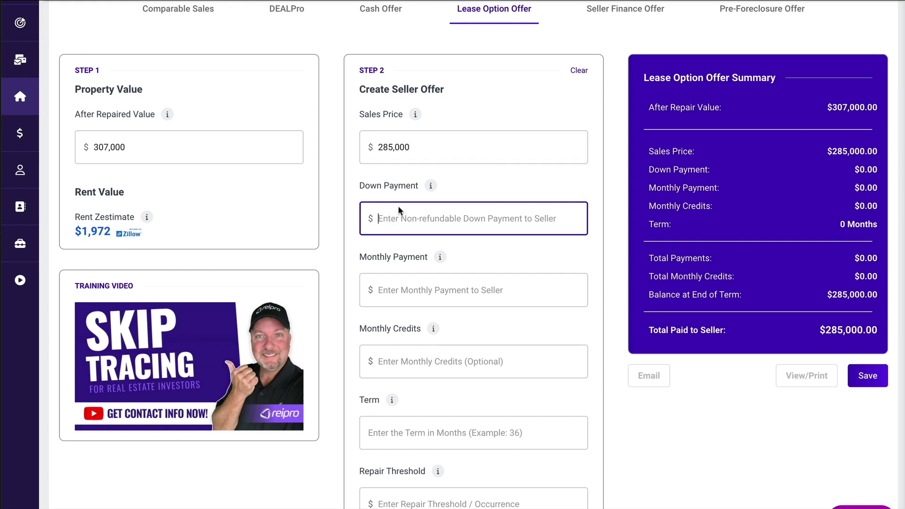
{"action": "left_click", "coordinate": [427, 186]}
{"action": "mouse_move", "coordinate": [426, 186]}
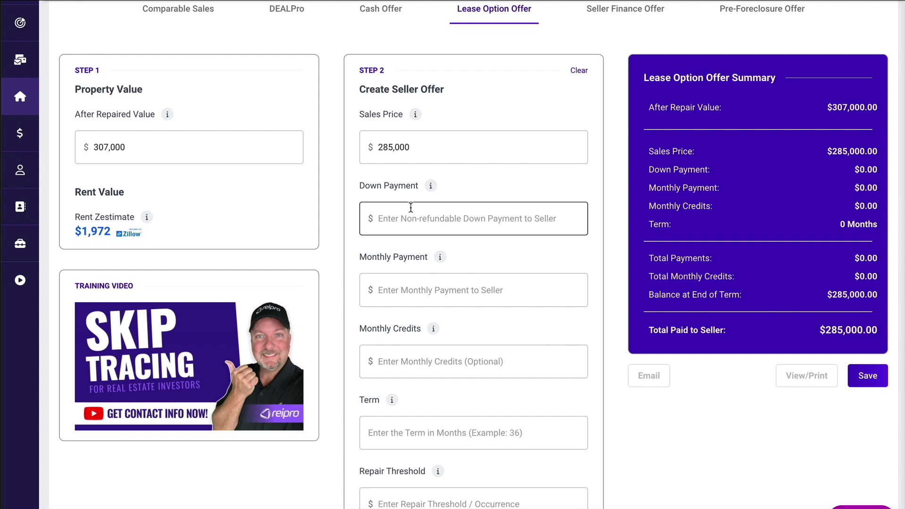
{"action": "left_click", "coordinate": [393, 222]}
{"action": "type", "text": "250000"}
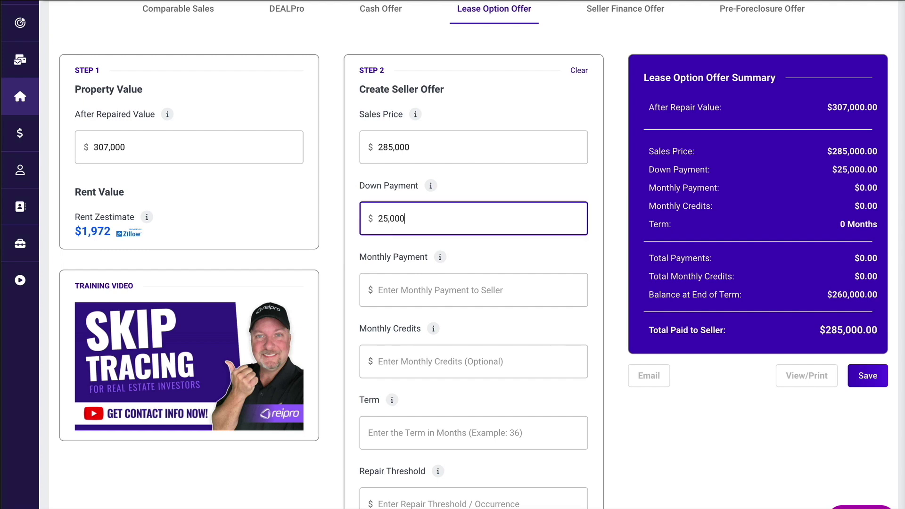
{"action": "key", "text": "BackSpace"}
{"action": "left_click", "coordinate": [481, 251]}
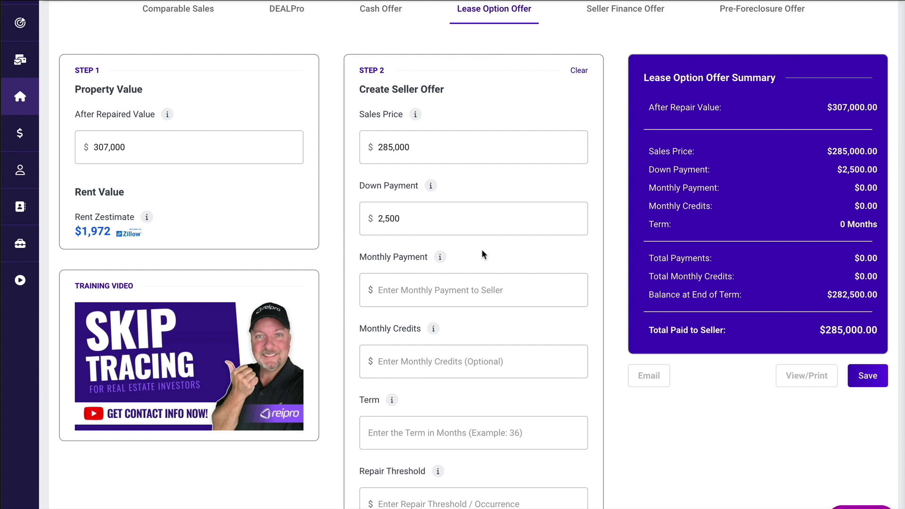
Enter 1700 as the monthly payment to the seller, shown as $1,700.00 in the summary.
{"action": "left_click", "coordinate": [398, 290]}
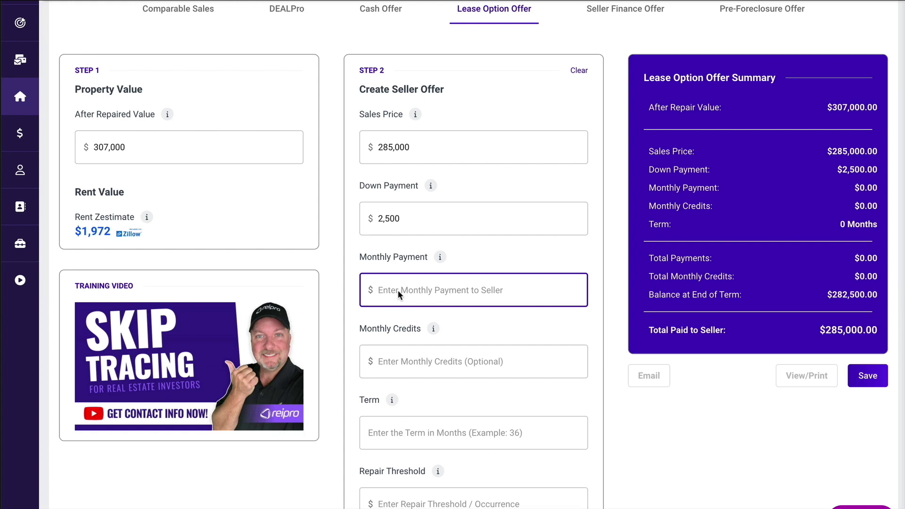
{"action": "type", "text": "1700"}
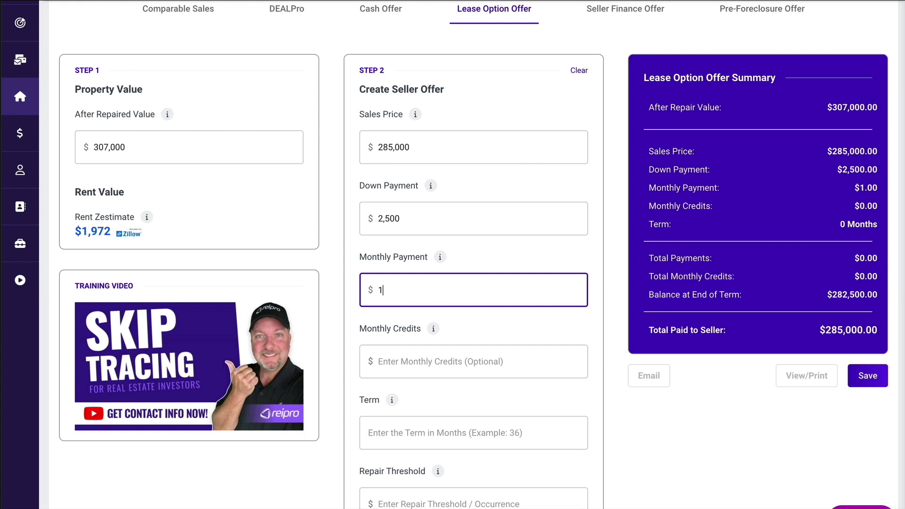
{"action": "left_click", "coordinate": [474, 318]}
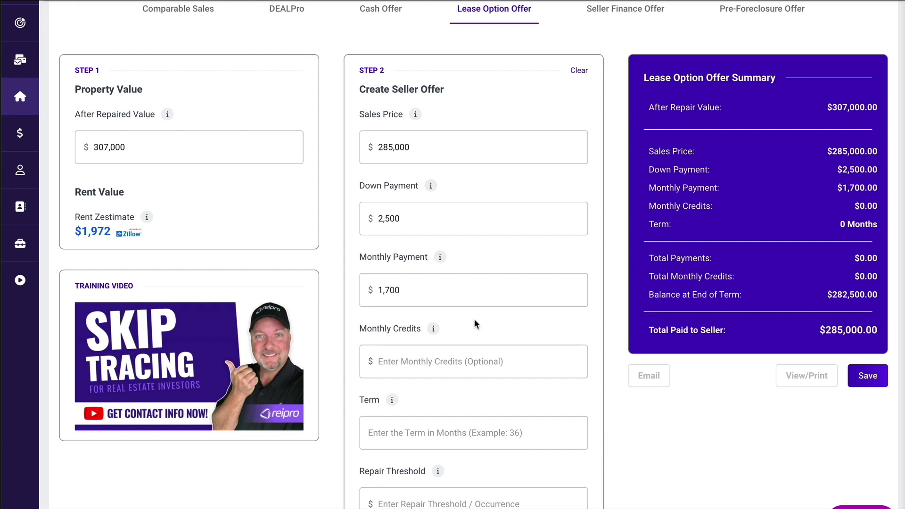
Show the Monthly Credits info tooltip below the monthly payment field.
{"action": "scroll", "coordinate": [474, 324], "scroll_direction": "down", "scroll_amount": 2}
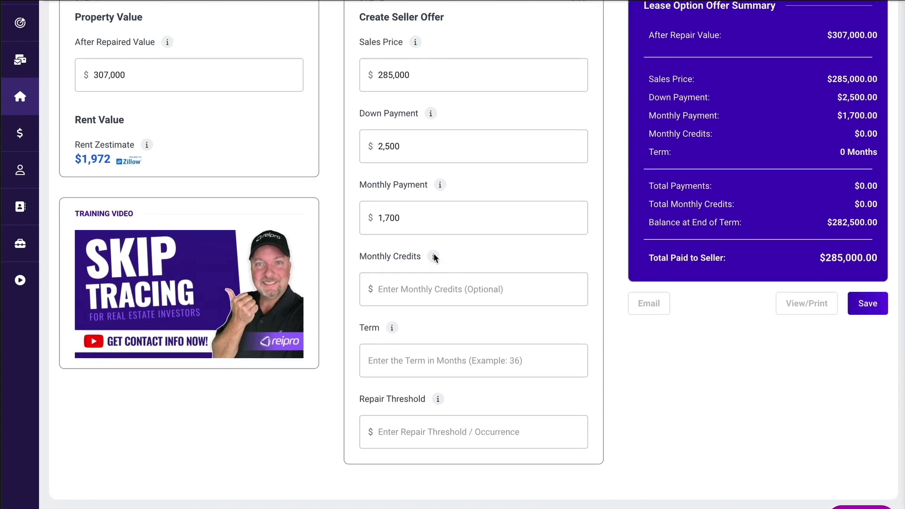
{"action": "mouse_move", "coordinate": [435, 257]}
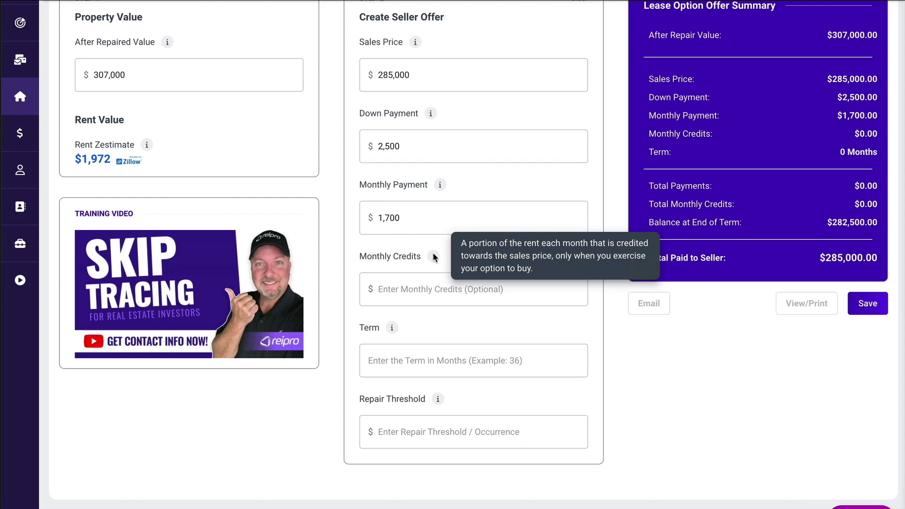
Enter 100 in Monthly Credits so the summary shows $100.00.
{"action": "left_click", "coordinate": [393, 289]}
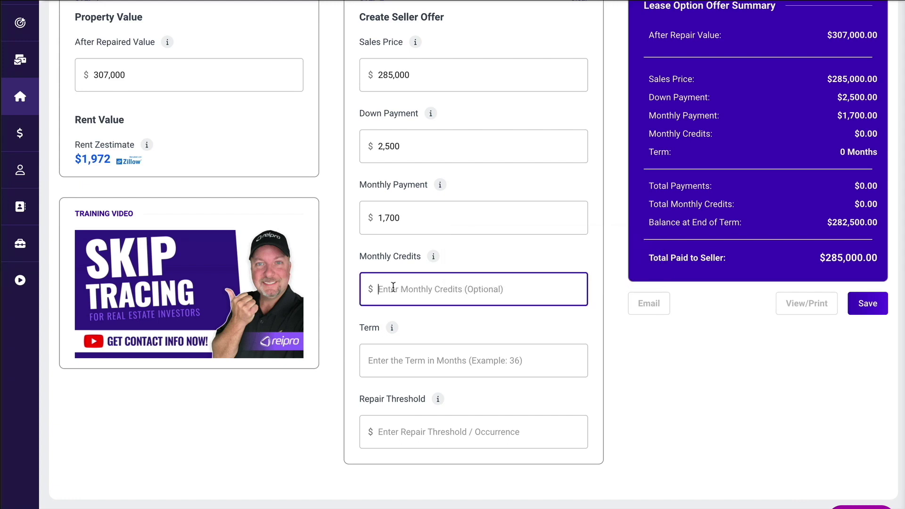
{"action": "type", "text": "100"}
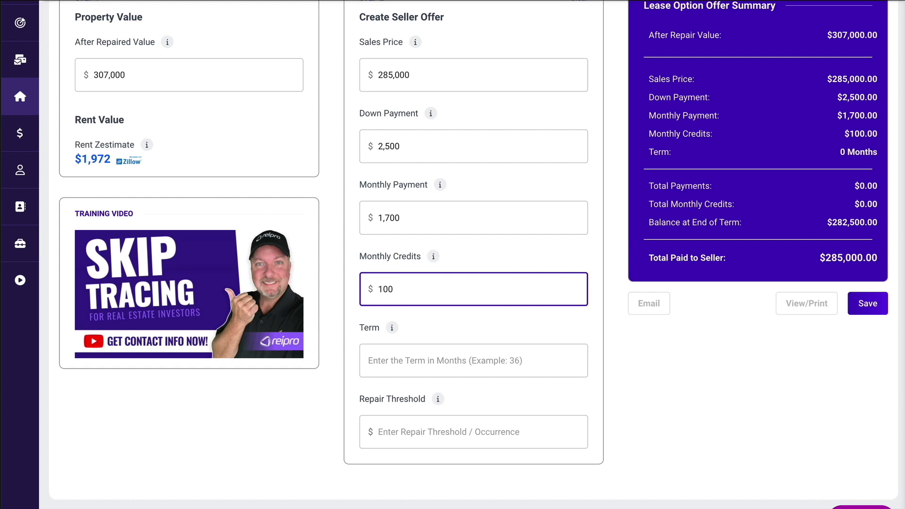
{"action": "left_click", "coordinate": [414, 323]}
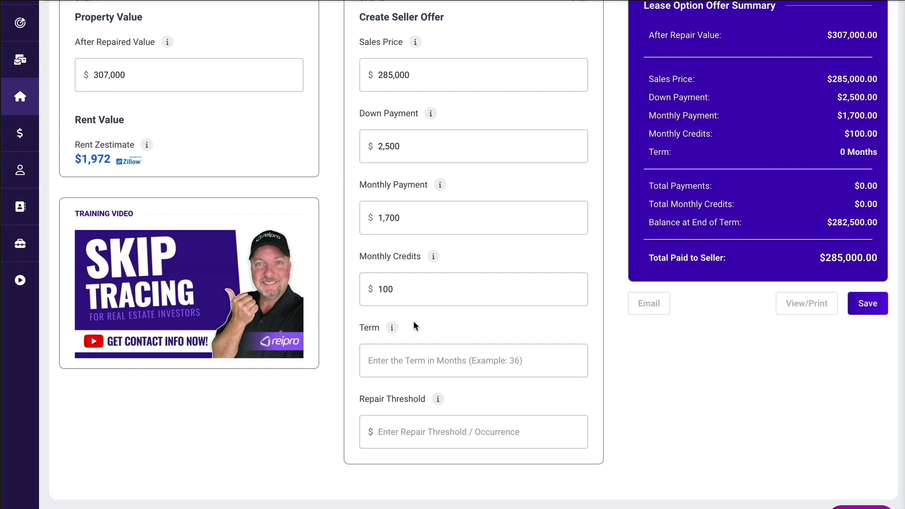
Set the Term to 24 months and view its info tooltip; total paid becomes $323,400.00.
{"action": "left_click", "coordinate": [397, 361]}
{"action": "type", "text": "24"}
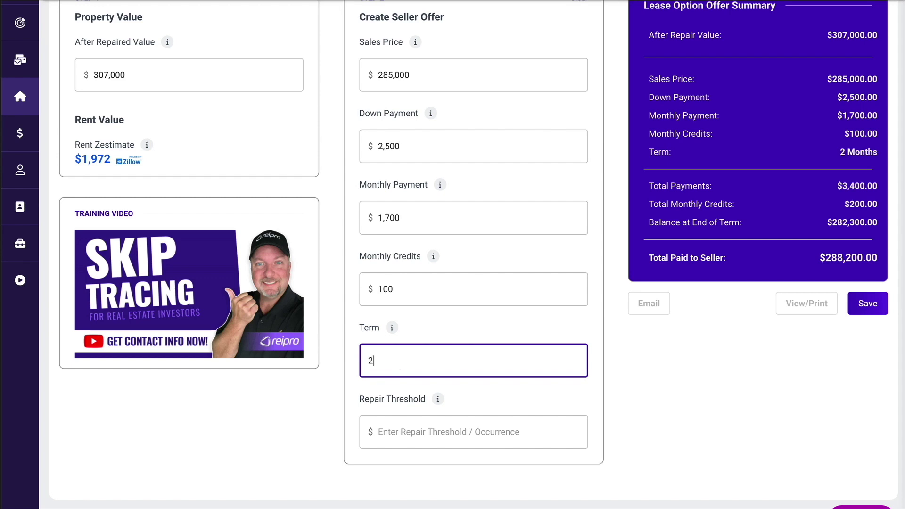
{"action": "left_click", "coordinate": [454, 329]}
{"action": "left_click", "coordinate": [448, 359]}
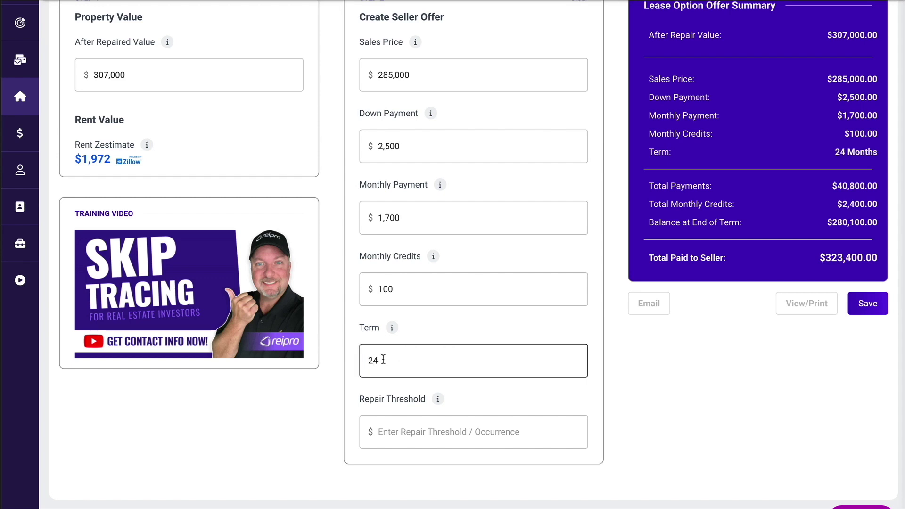
{"action": "left_click", "coordinate": [392, 328]}
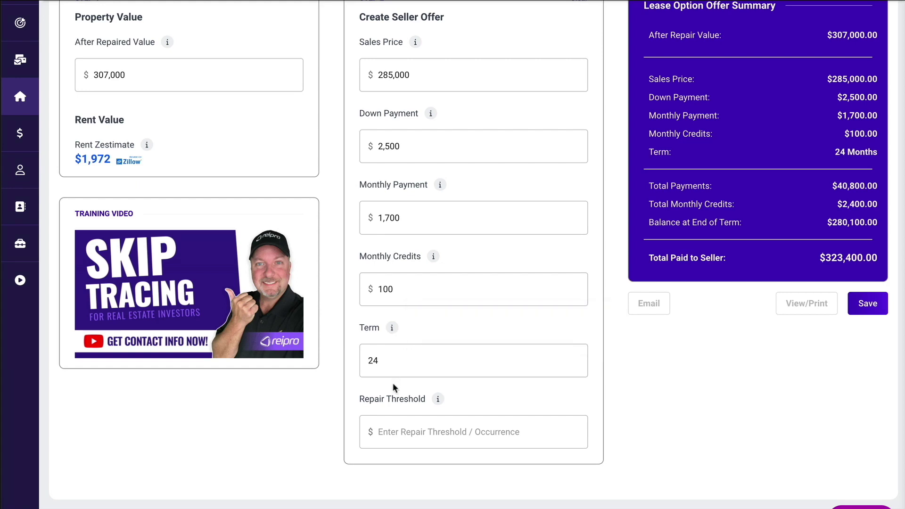
Enter 500 as the Repair Threshold amount.
{"action": "left_click", "coordinate": [389, 432]}
{"action": "type", "text": "5"}
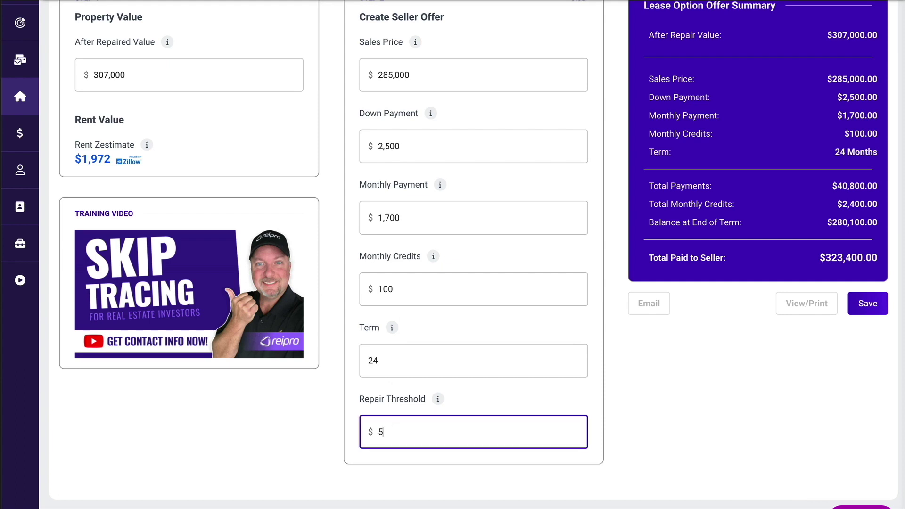
{"action": "type", "text": "00"}
{"action": "left_click", "coordinate": [480, 393]}
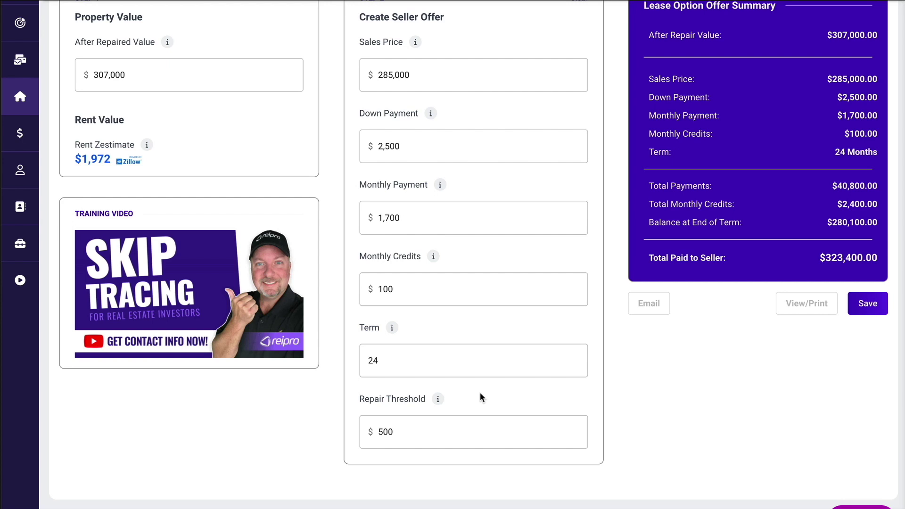
Save the lease option offer, enabling the Email and View/Print buttons.
{"action": "scroll", "coordinate": [480, 398], "scroll_direction": "up", "scroll_amount": 2}
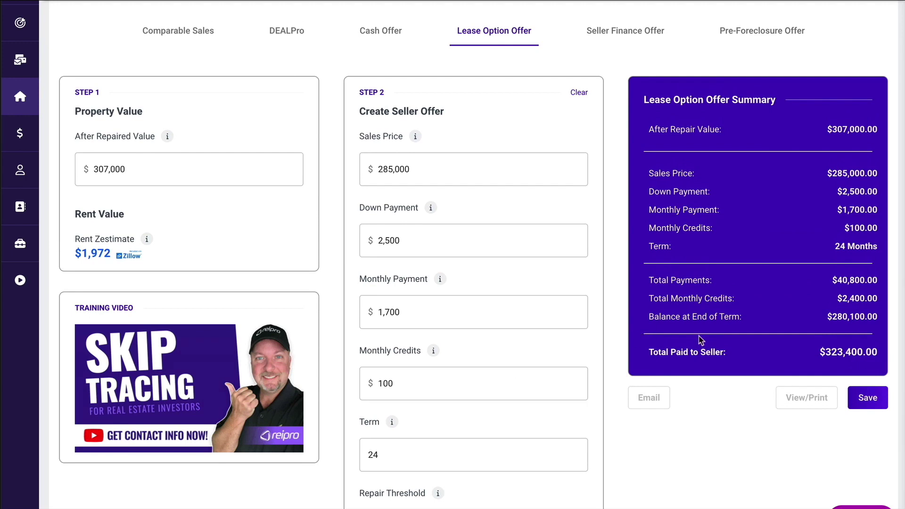
{"action": "left_click", "coordinate": [863, 398]}
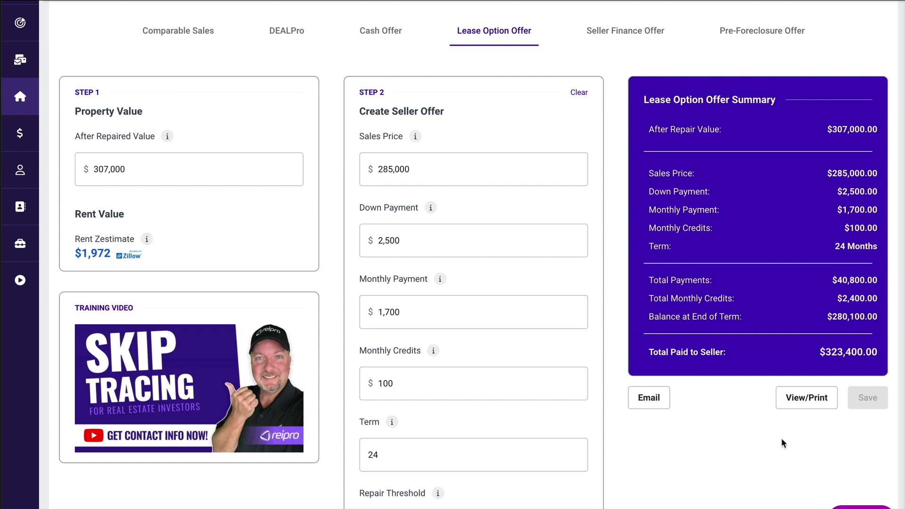
Preview the offer email with the Lease Option attachment, then close it unsent.
{"action": "left_click", "coordinate": [649, 397]}
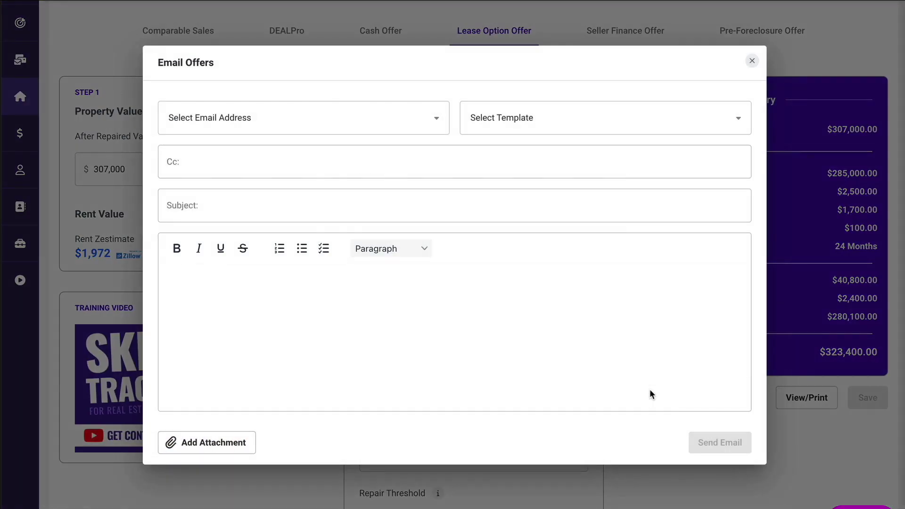
{"action": "left_click", "coordinate": [213, 441]}
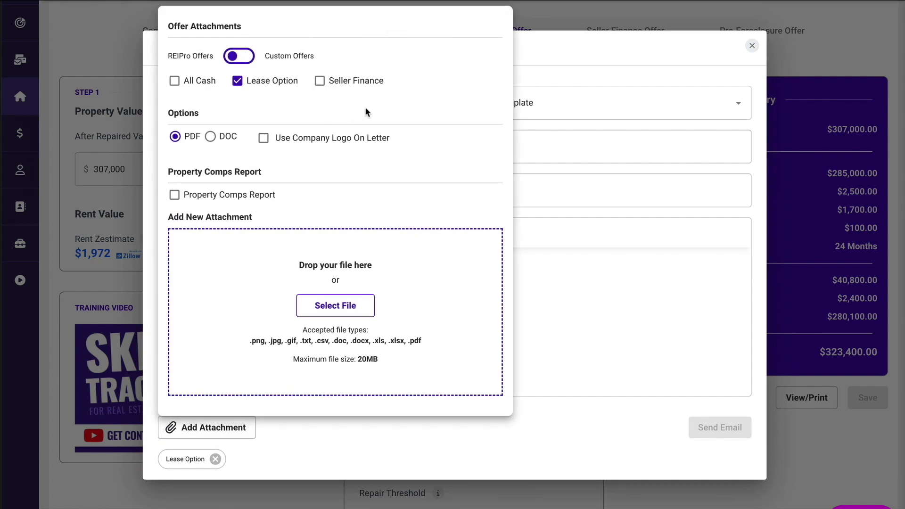
{"action": "left_click", "coordinate": [550, 233]}
{"action": "left_click", "coordinate": [752, 45]}
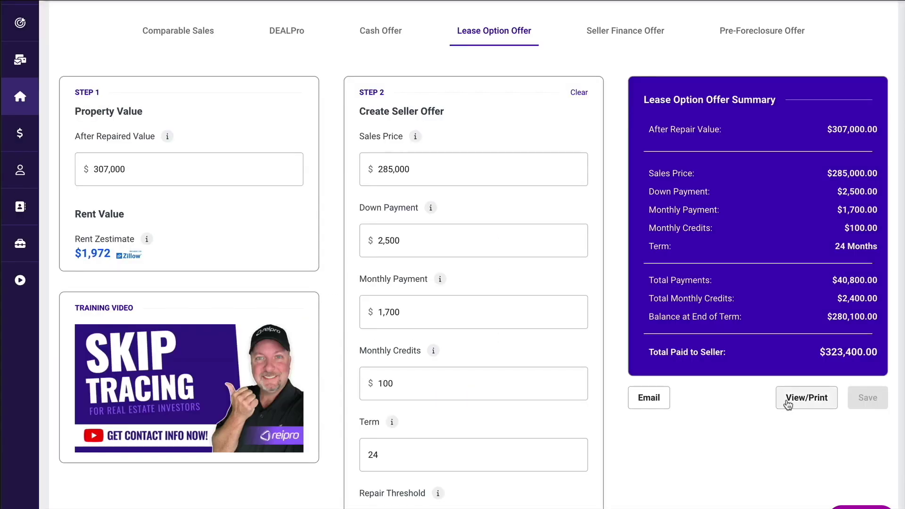